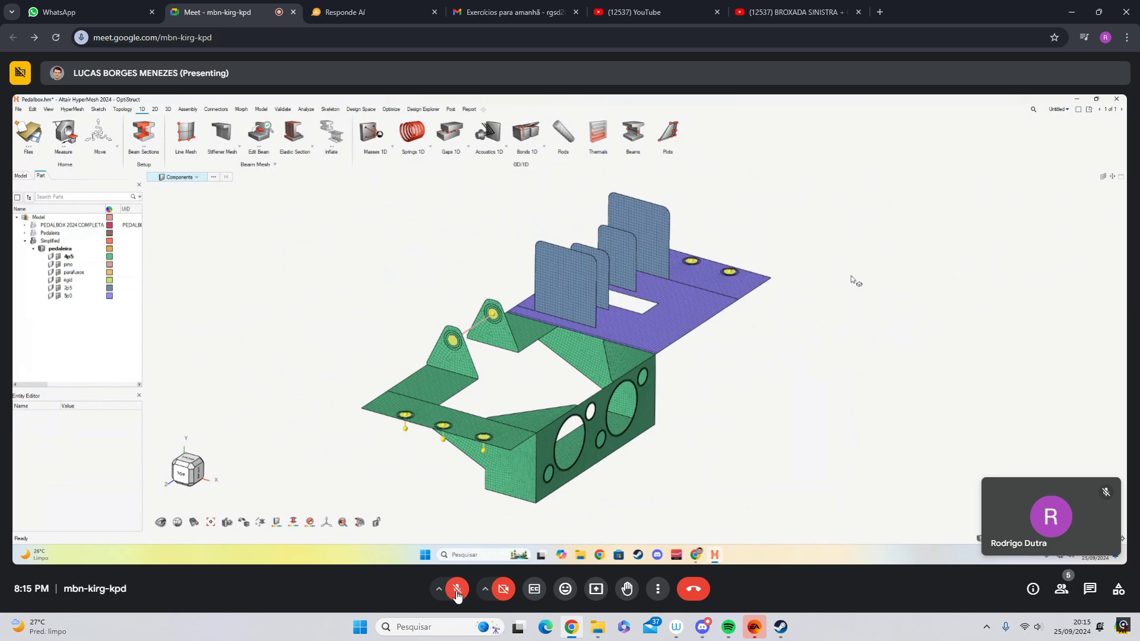
- Unmute the microphone to speak about the meshed pedal box, muting it again after each remark
click(456, 593)
click(456, 591)
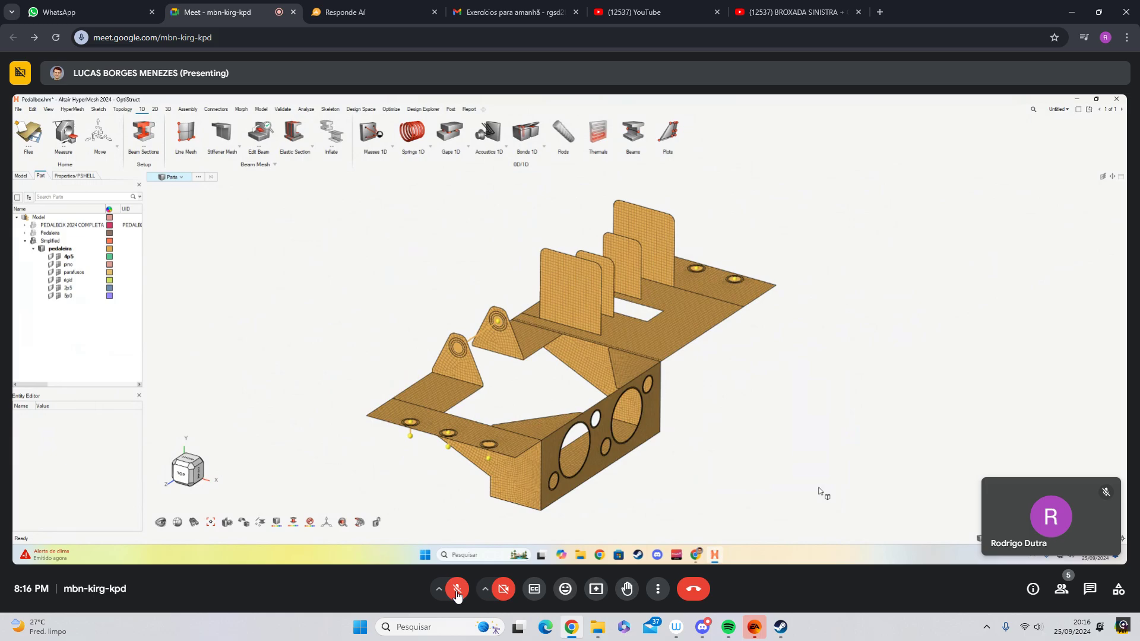
click(457, 591)
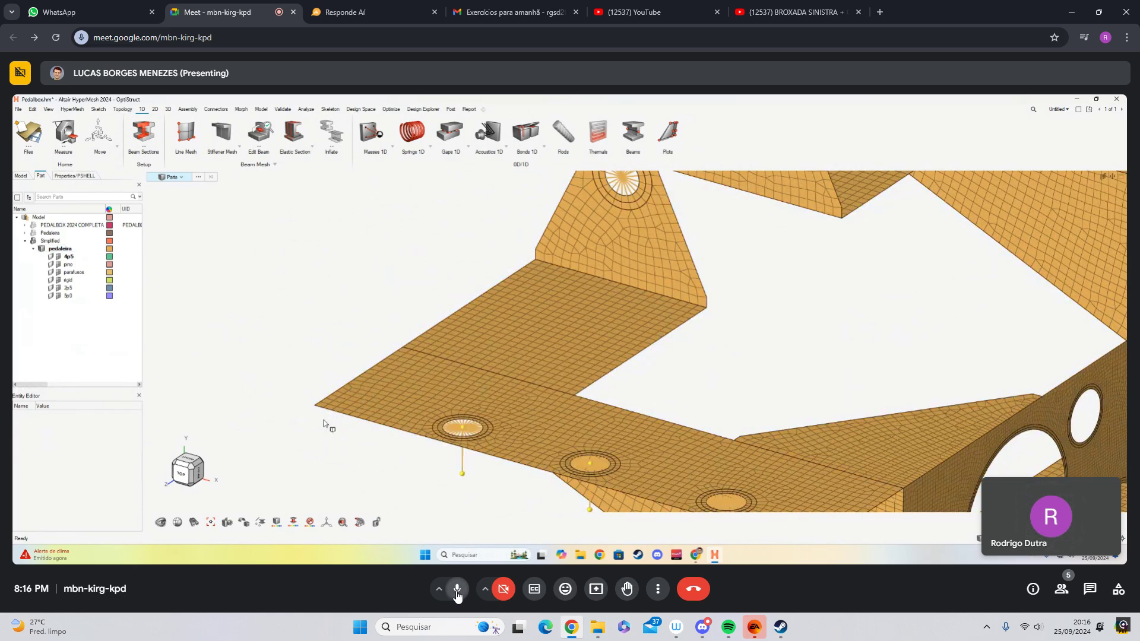
click(456, 590)
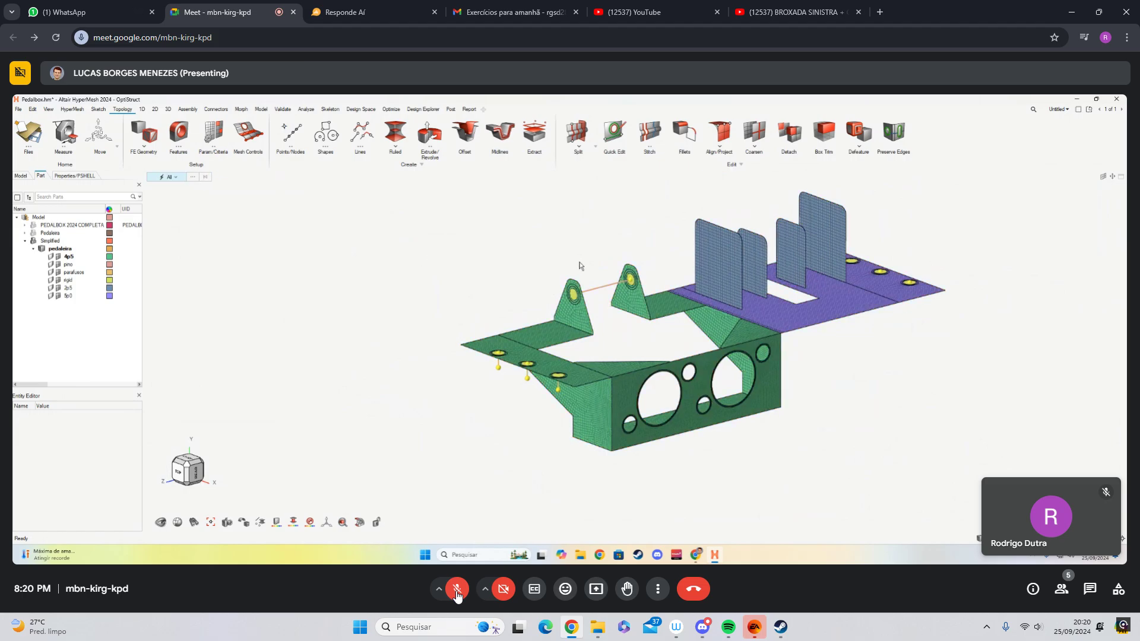
- Switch to WhatsApp, read the unread messages in the family group chat, and return to the Meet call
click(64, 7)
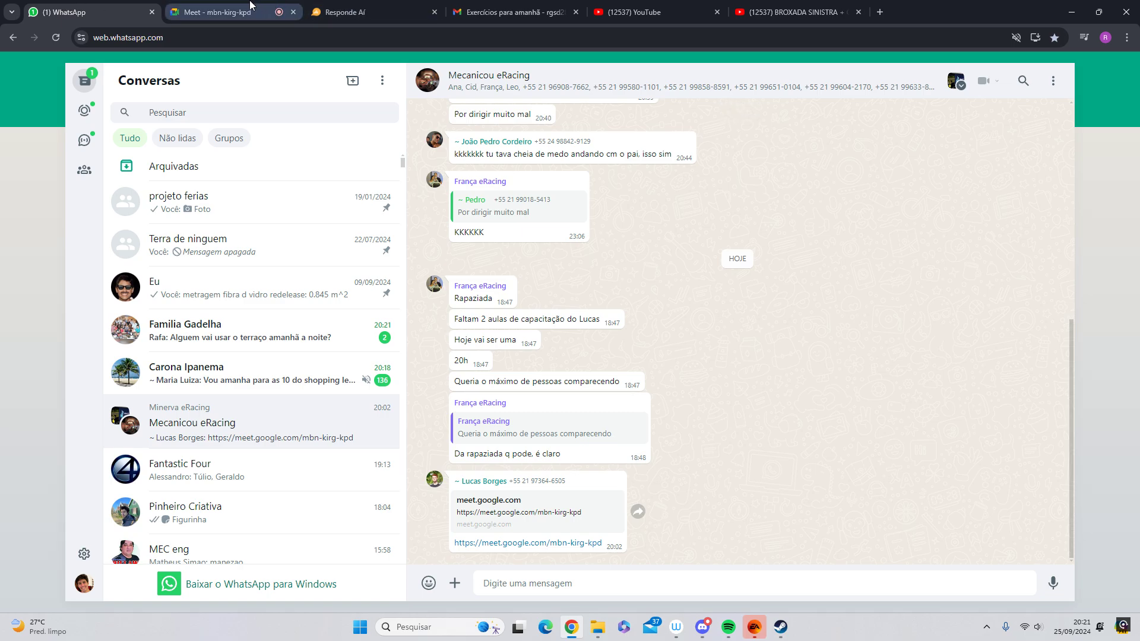
mouse_move(250, 5)
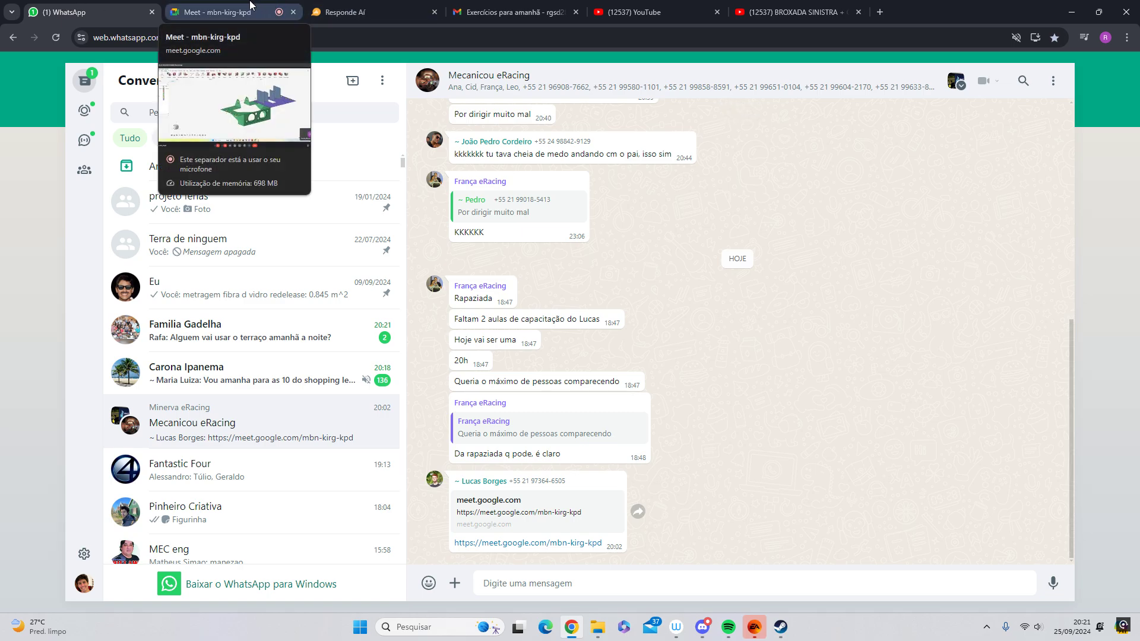
click(194, 338)
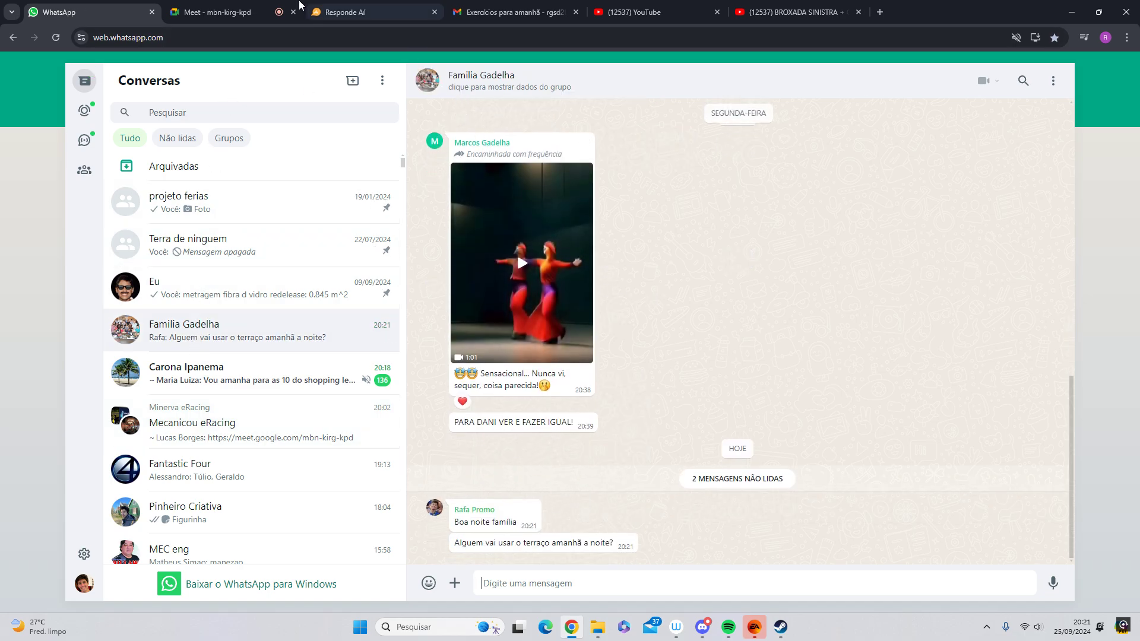
click(218, 7)
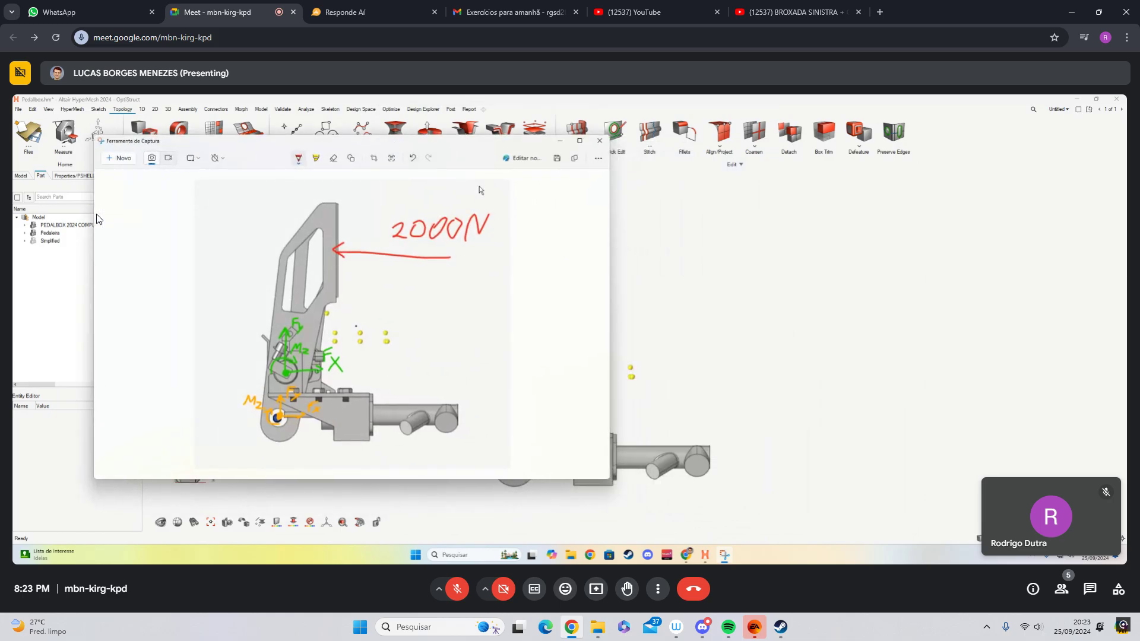
- Unmute the microphone for each comment during the pedal force-balance explanation and mute it again after every remark
click(457, 591)
click(458, 591)
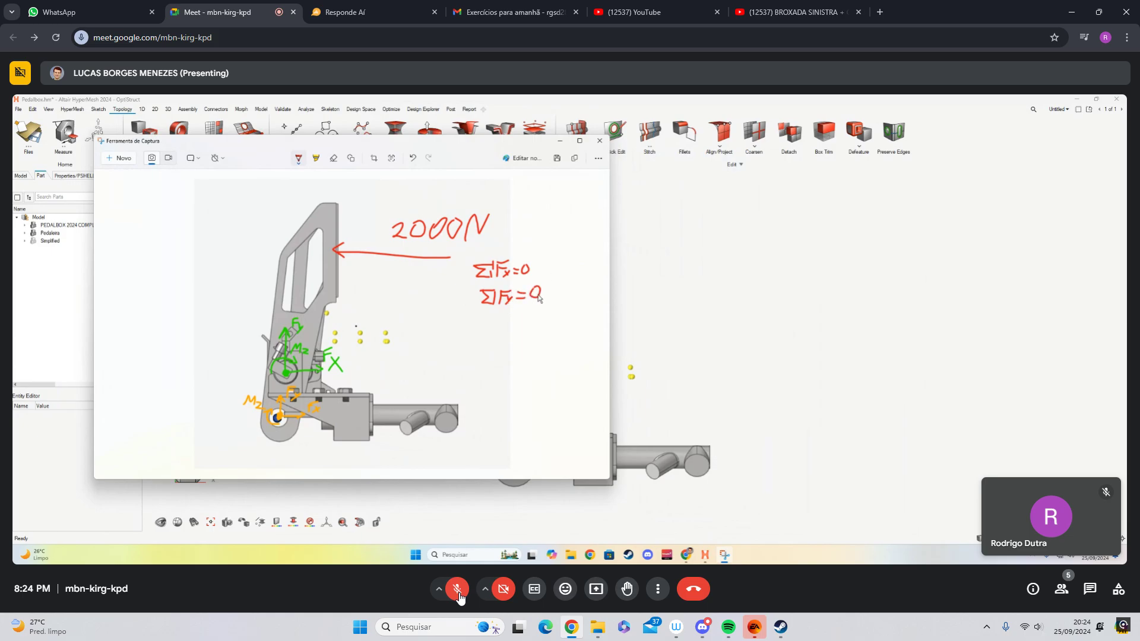
click(459, 596)
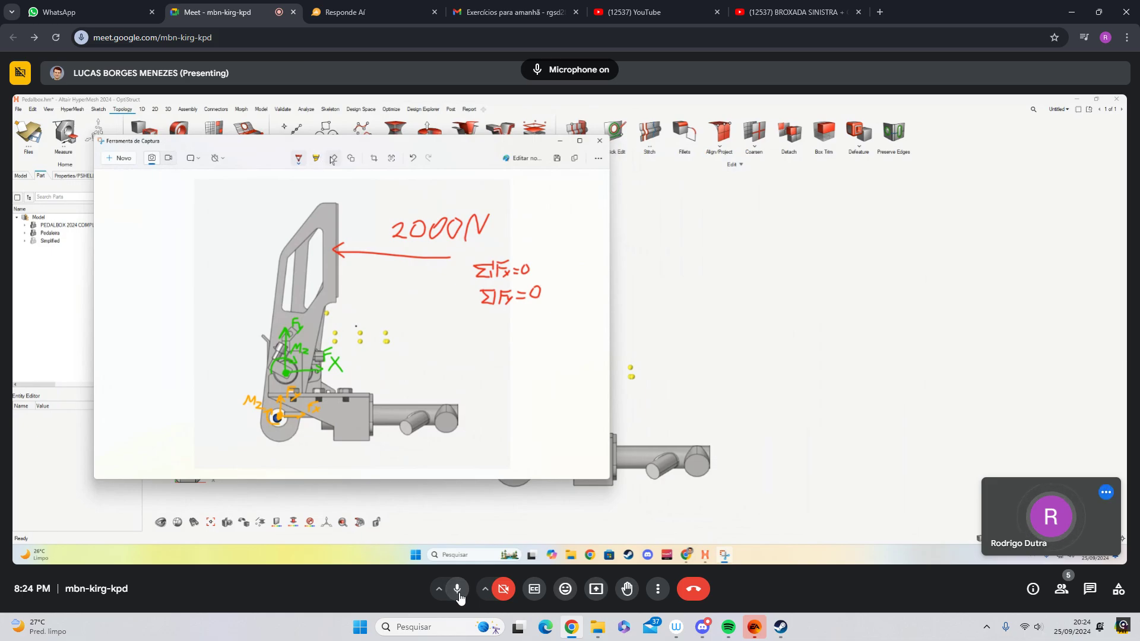
click(458, 596)
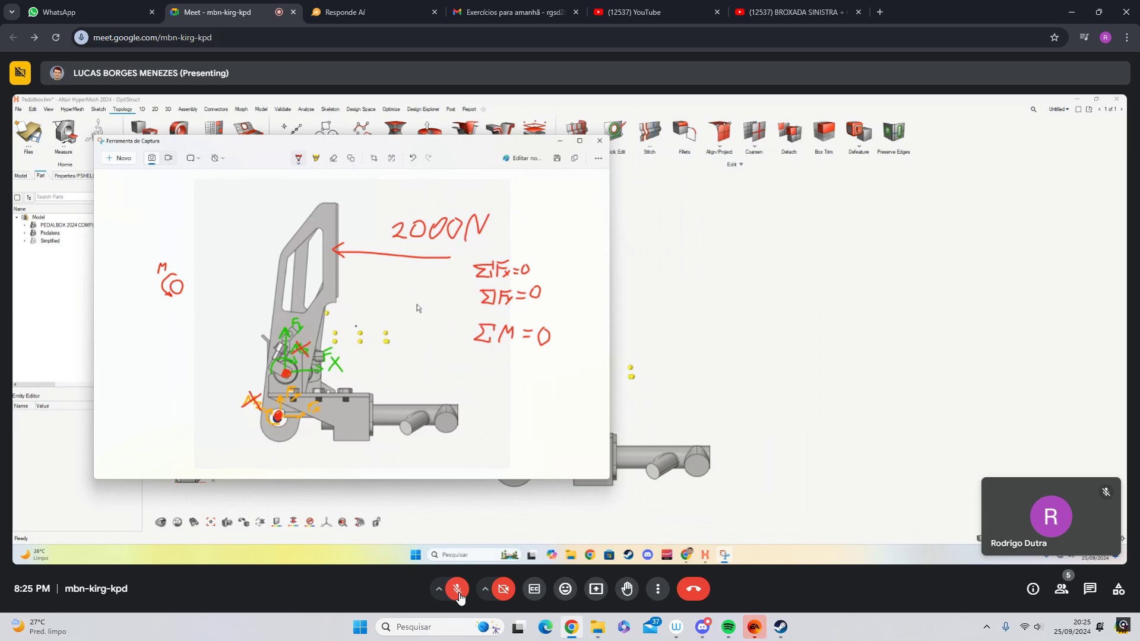
click(457, 589)
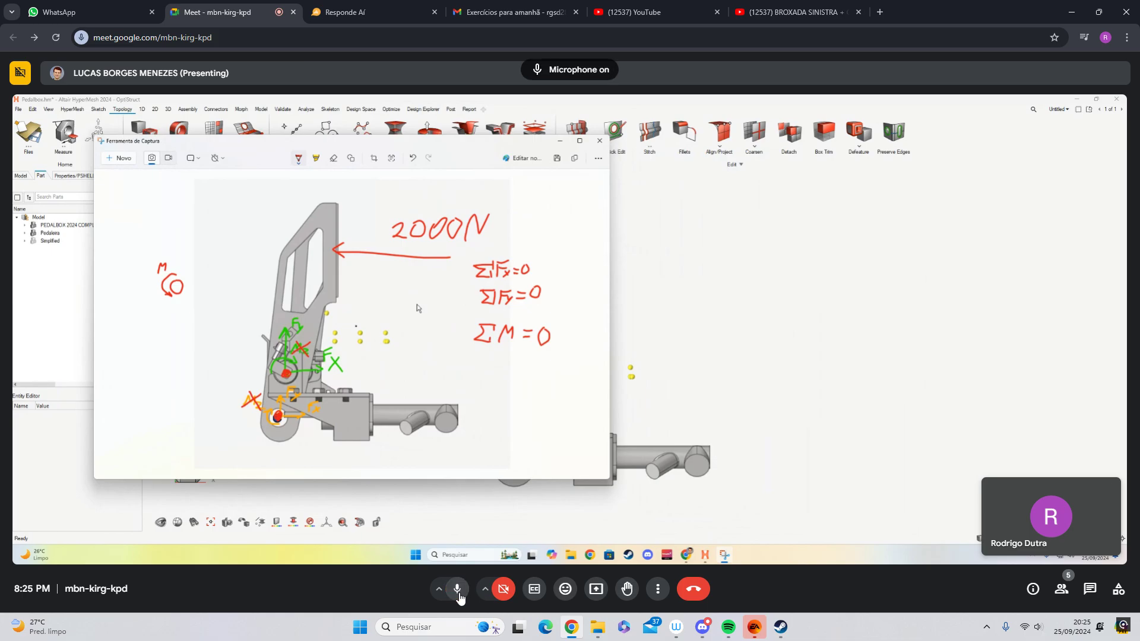
click(457, 589)
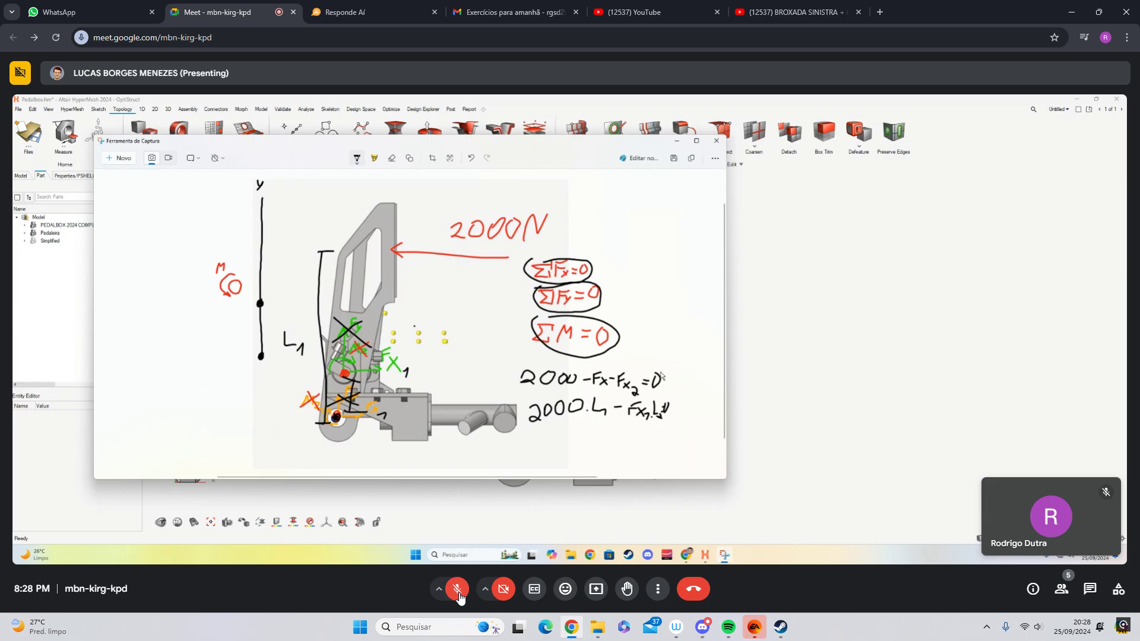
click(457, 590)
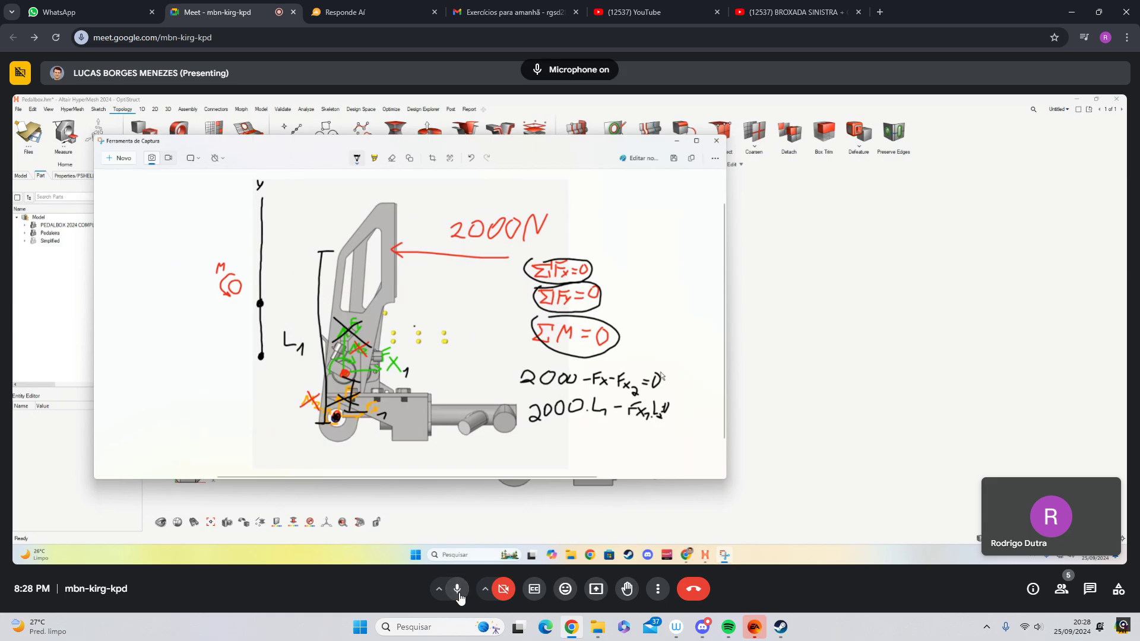
click(457, 589)
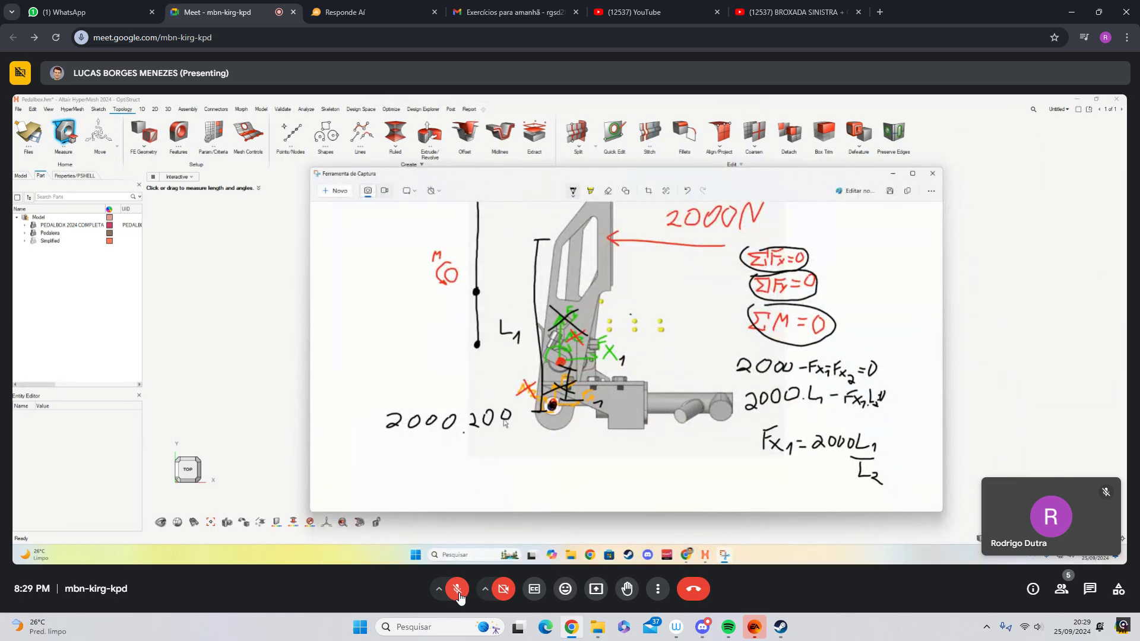
- Check the new message in the WhatsApp family group chat and return to the Meet call
click(89, 11)
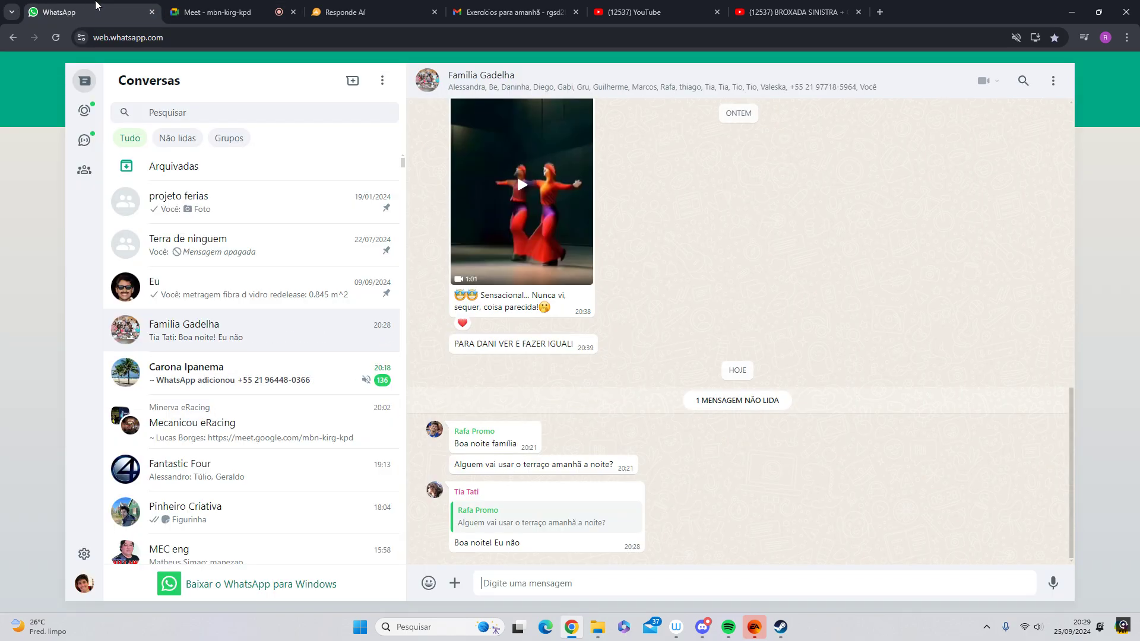
click(200, 6)
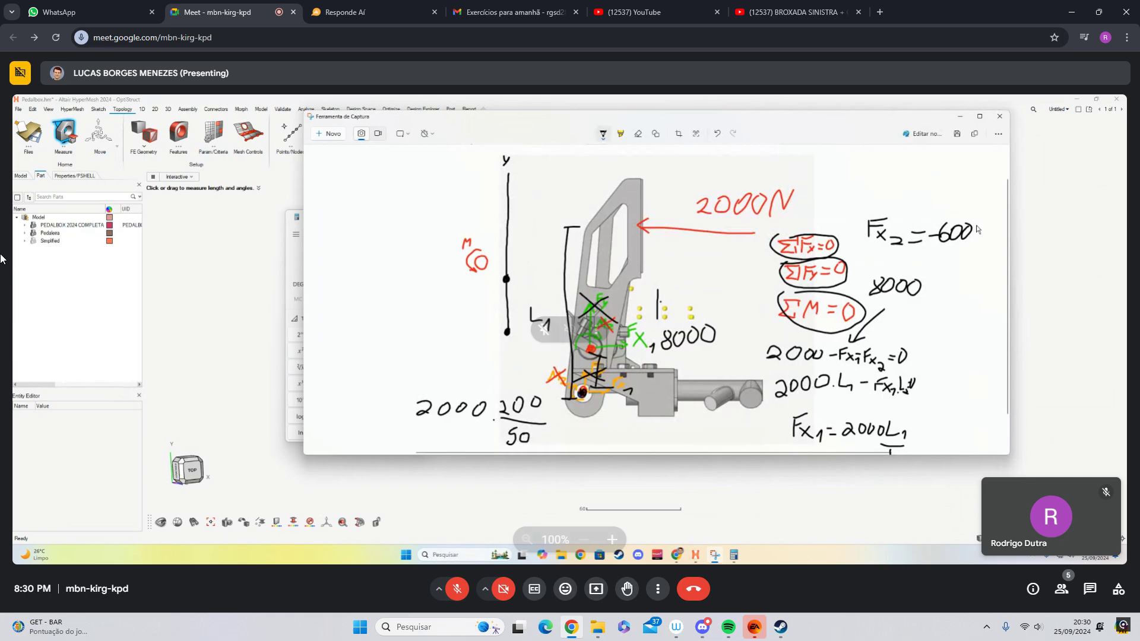
- Unmute the microphone to respond to the calculated pedal reaction forces, muting it again after each reply
click(457, 589)
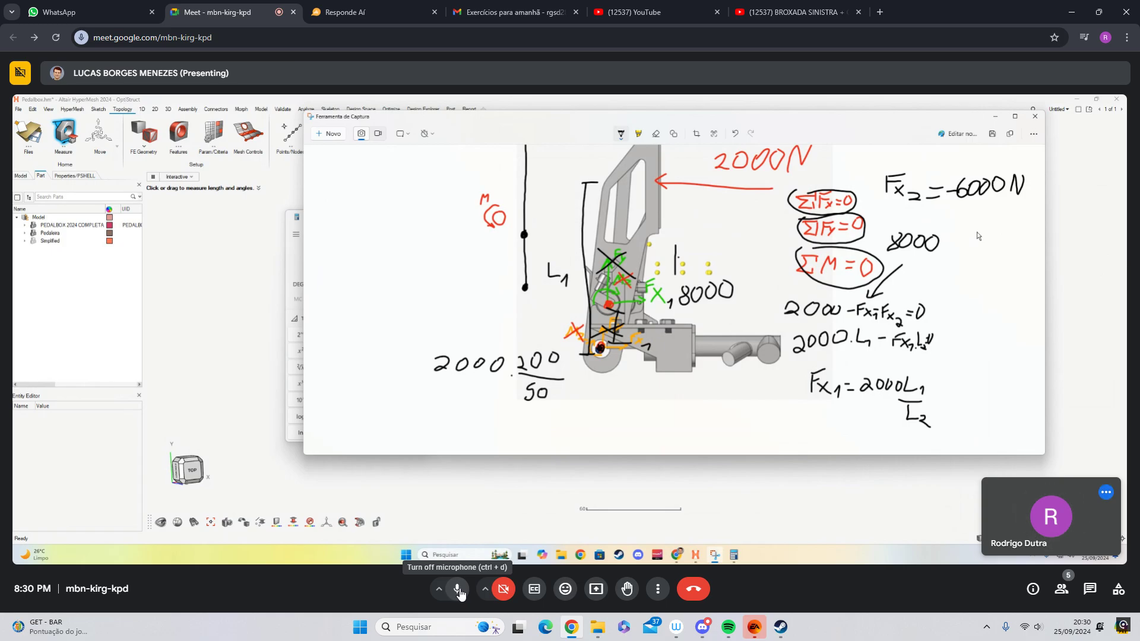
click(457, 589)
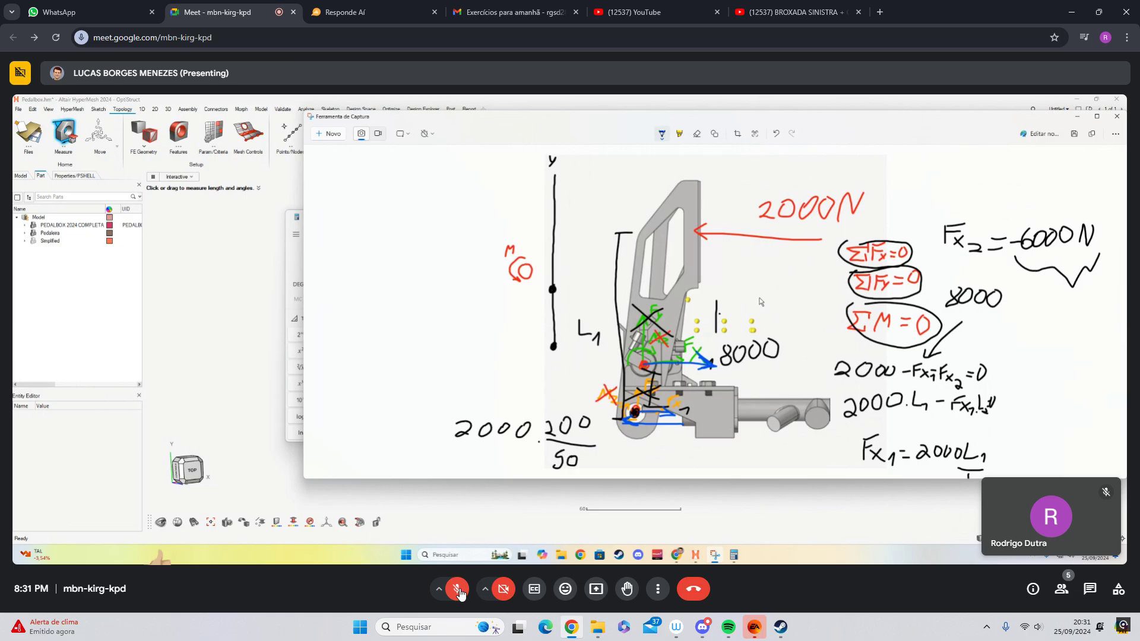
click(457, 590)
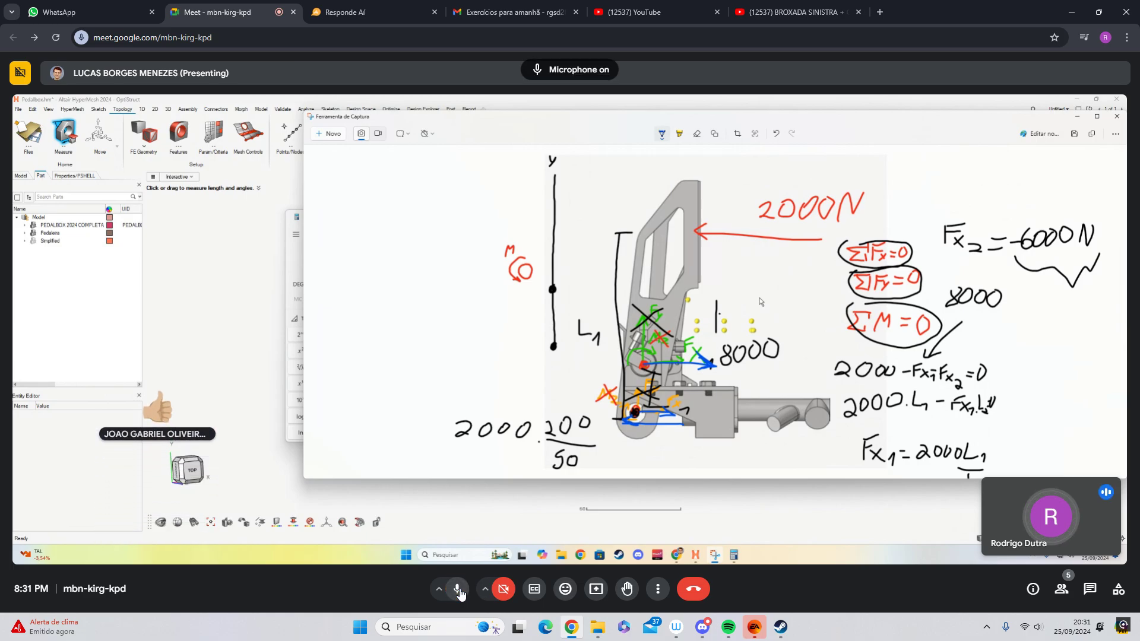
click(457, 590)
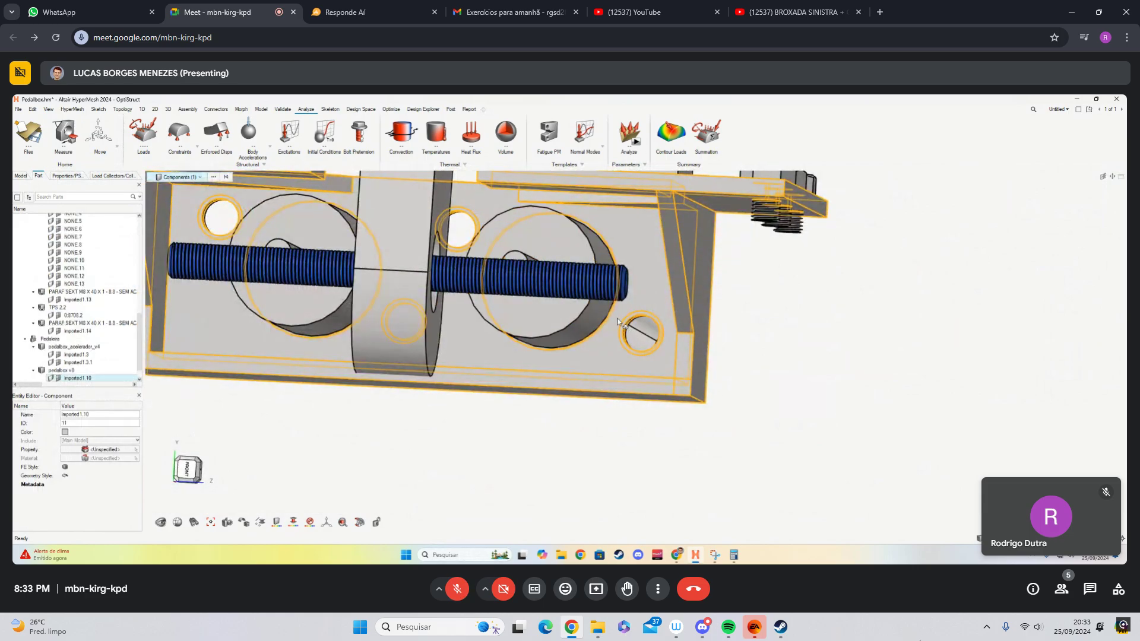
- Close the EA sign-in window, and bring up Spotify briefly before minimizing it to return to the call
click(755, 627)
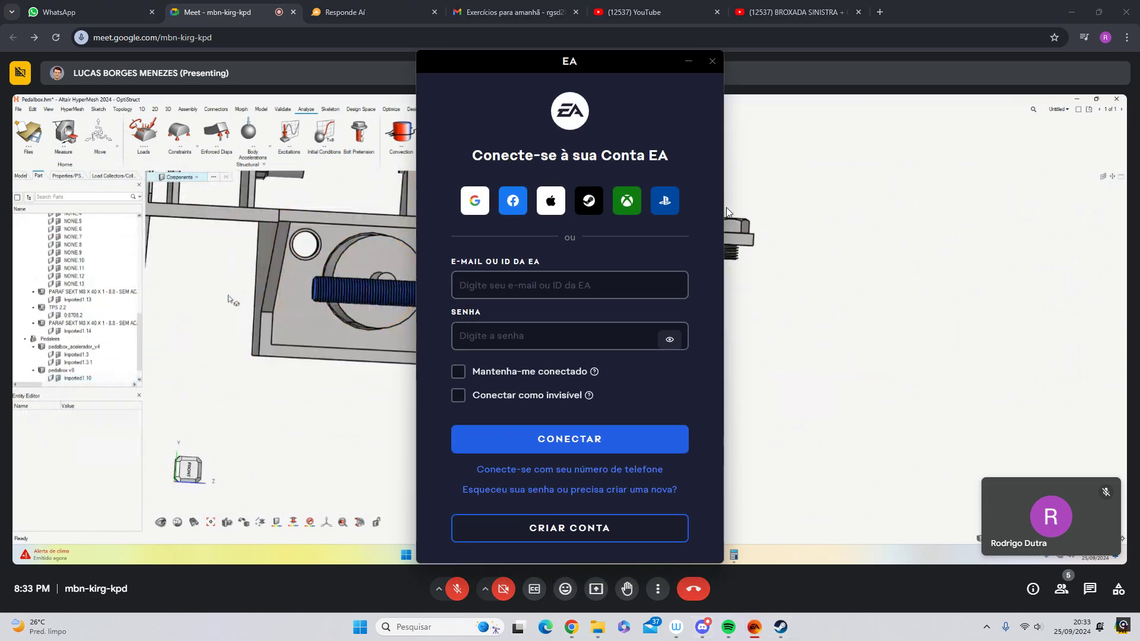
click(712, 62)
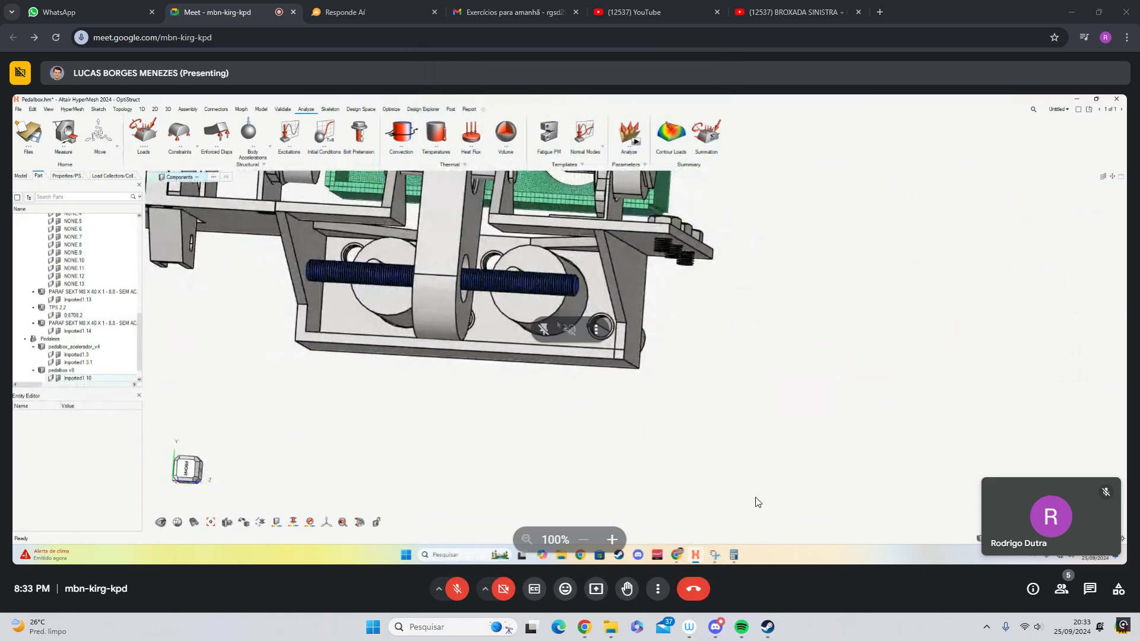
click(741, 627)
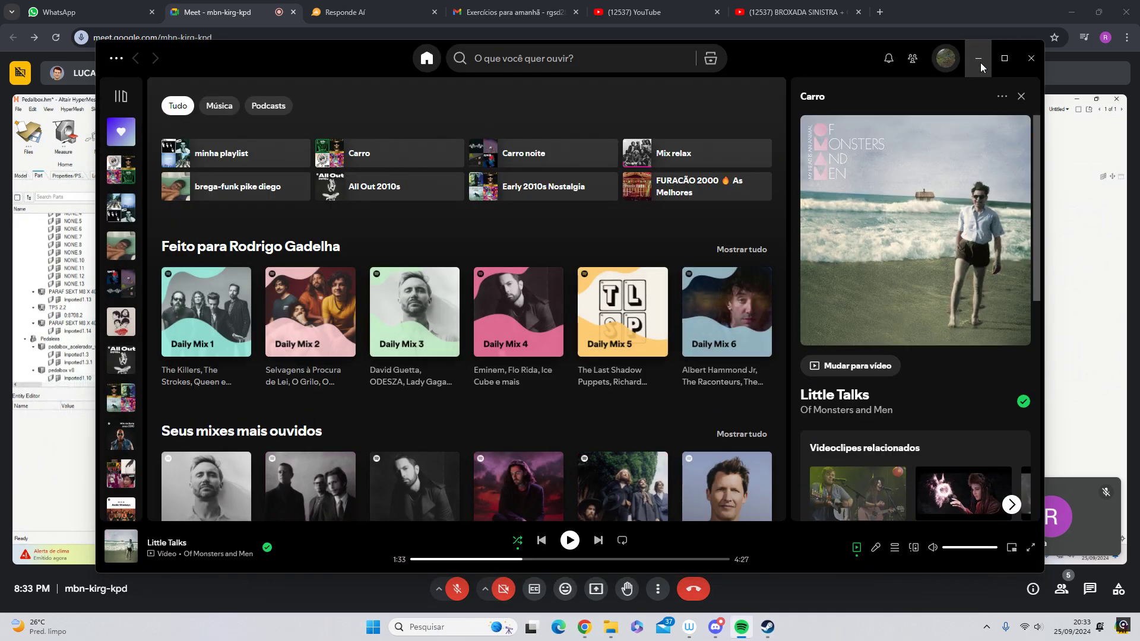
click(980, 64)
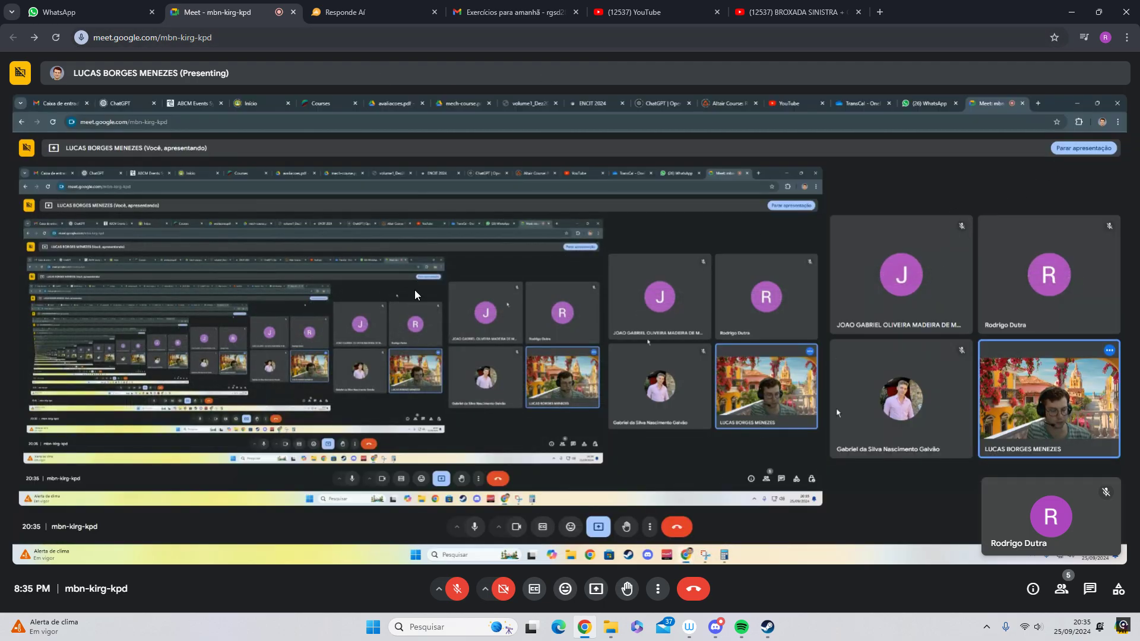
- Unmute the microphone for a short reply while the presenter relaunches HyperMesh, and mute it again
click(457, 589)
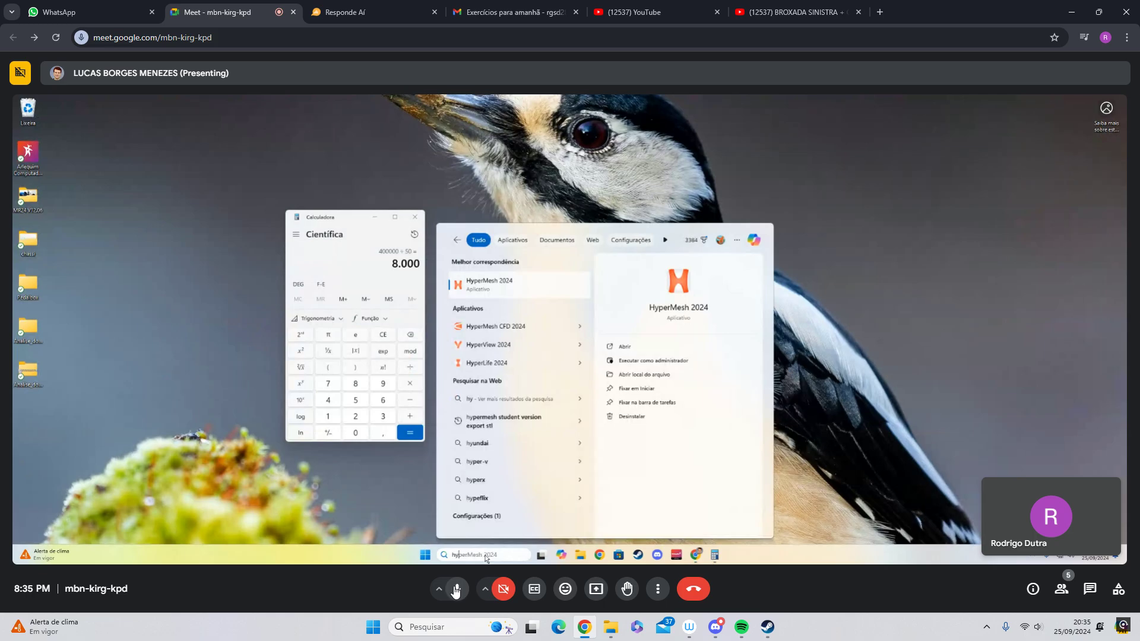
click(456, 590)
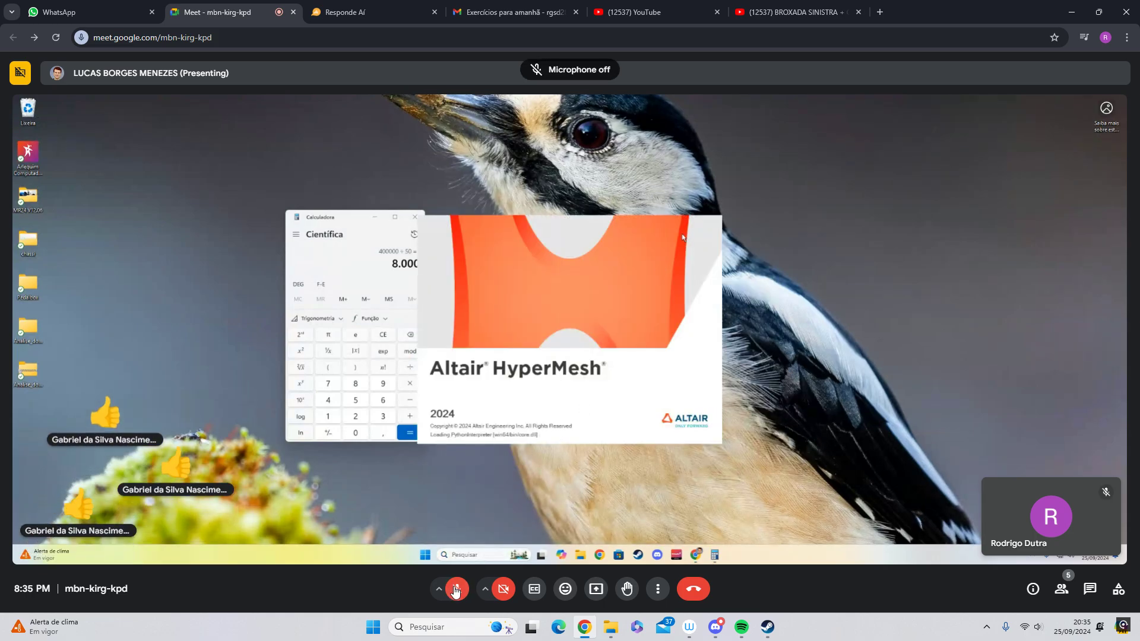
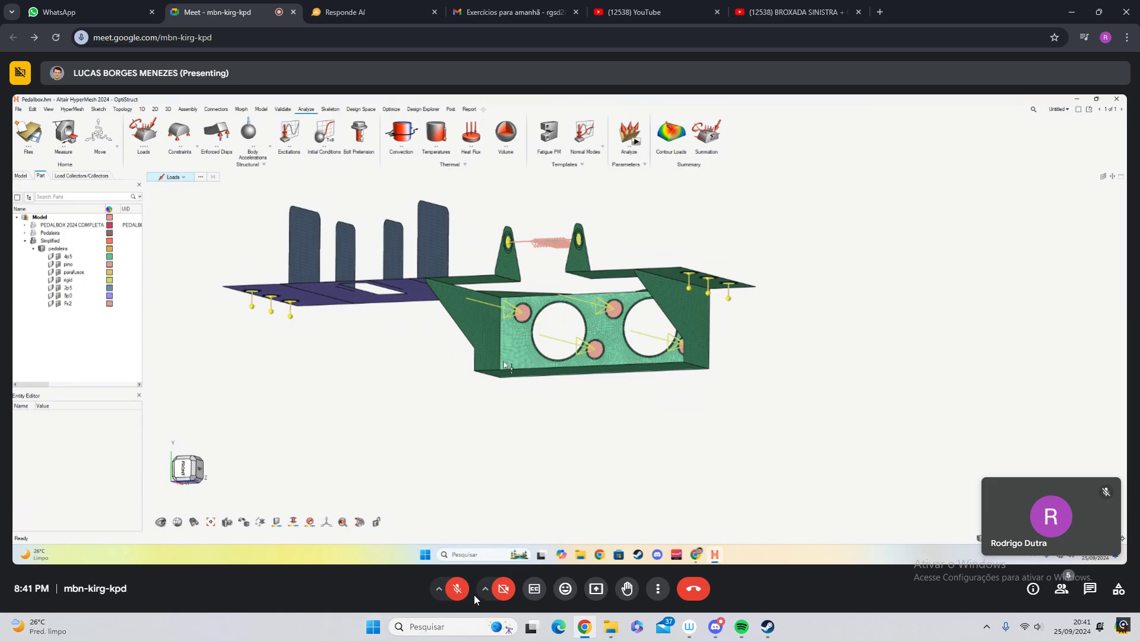
- Unmute the microphone for short replies while the presenter sets up the constraints and display preferences, muting it again after each one
click(452, 592)
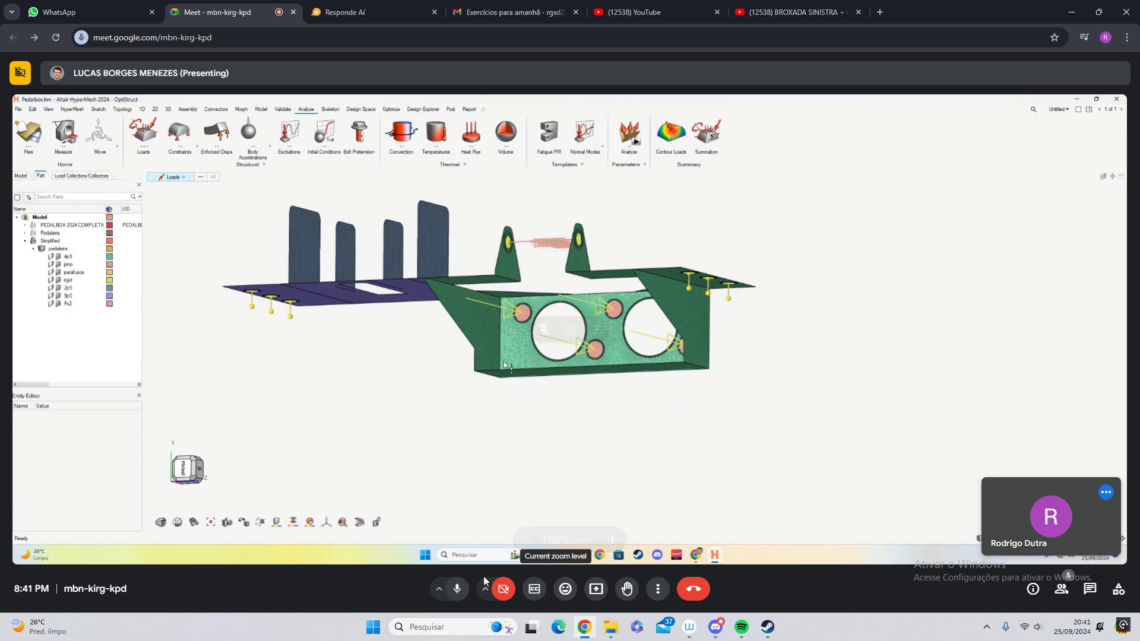
click(465, 589)
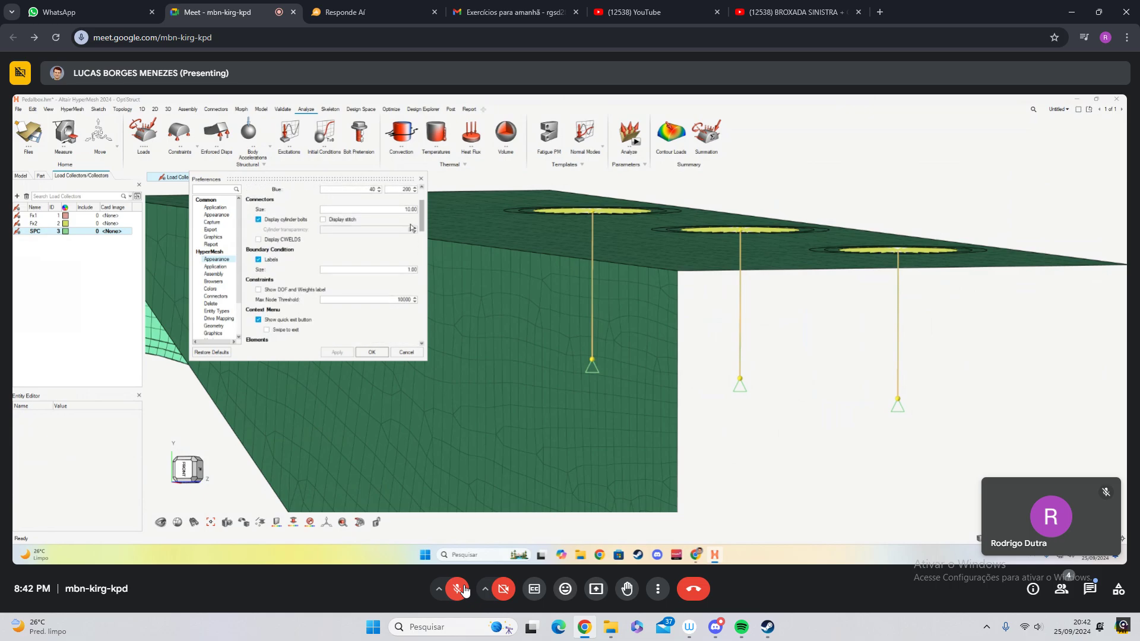
click(457, 588)
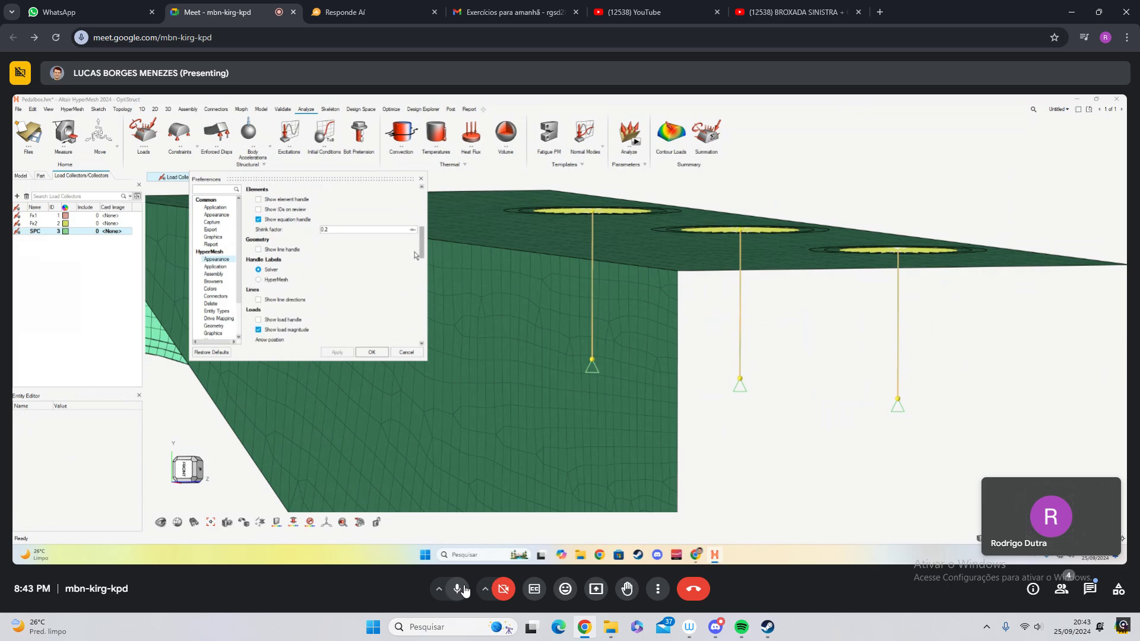
click(465, 589)
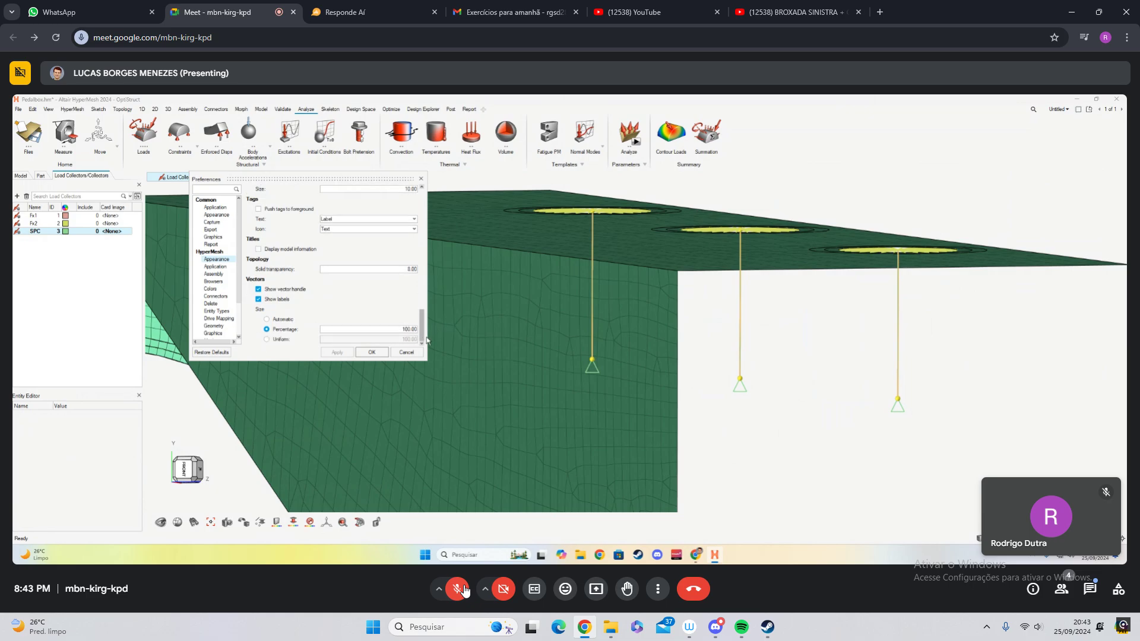
click(465, 590)
click(465, 589)
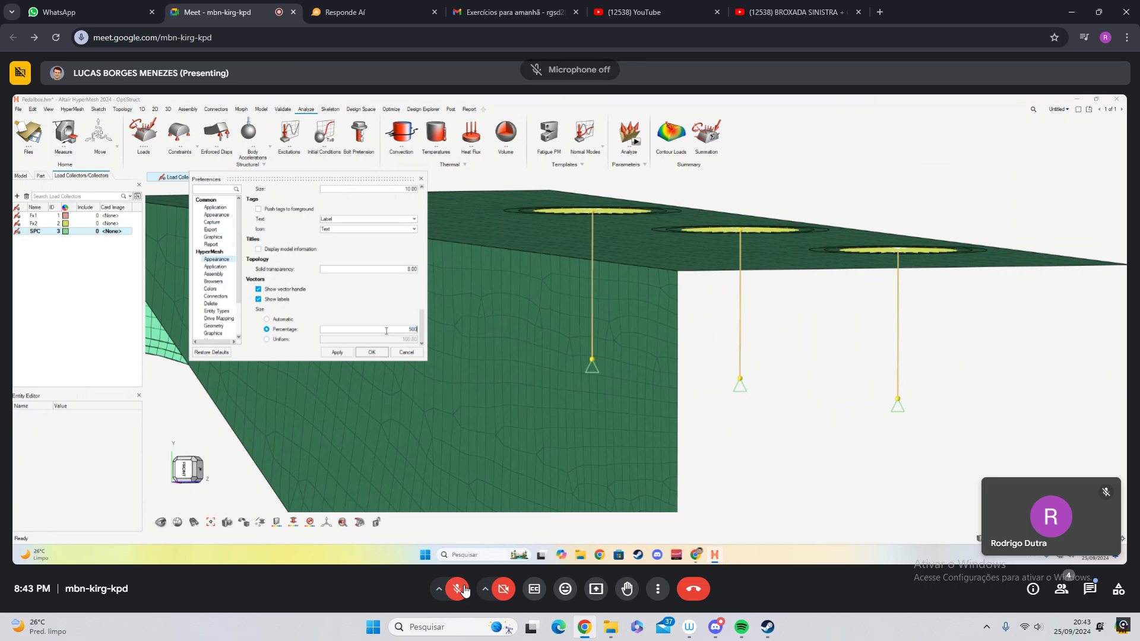
click(464, 589)
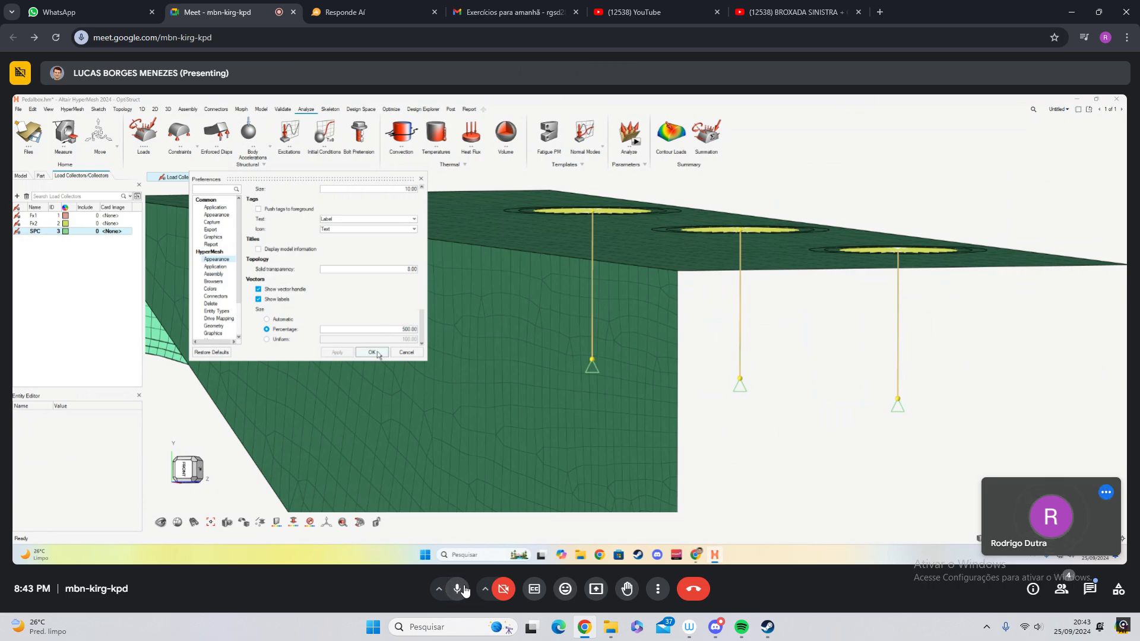
click(465, 590)
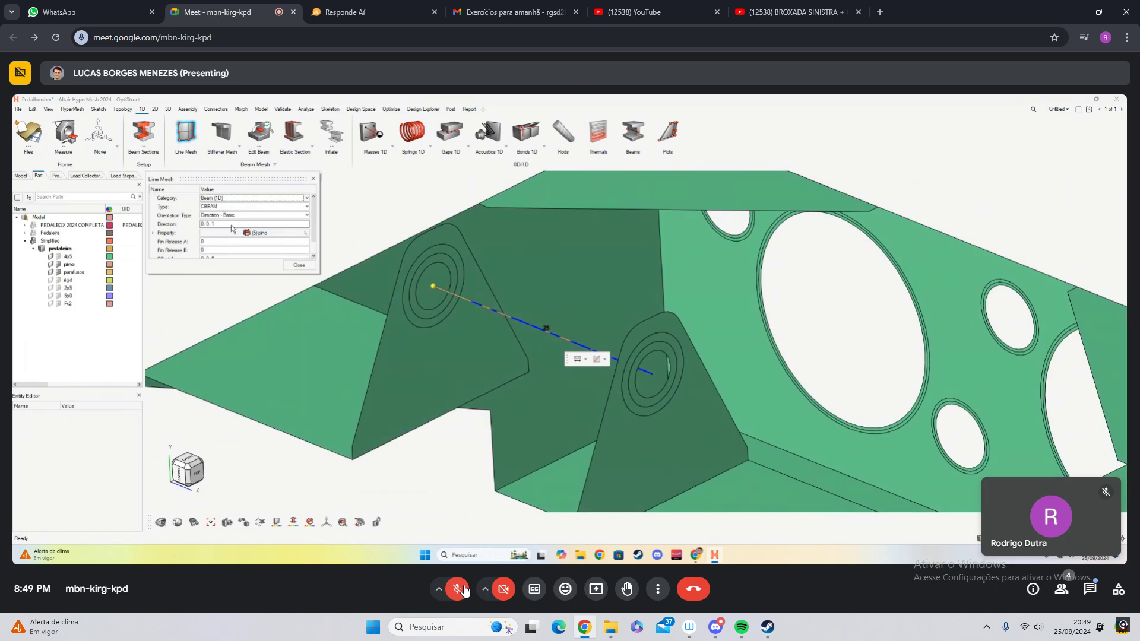
- Unmute the microphone to comment on the beam line mesh and the von Mises stress results, muting it again after each reply
click(467, 588)
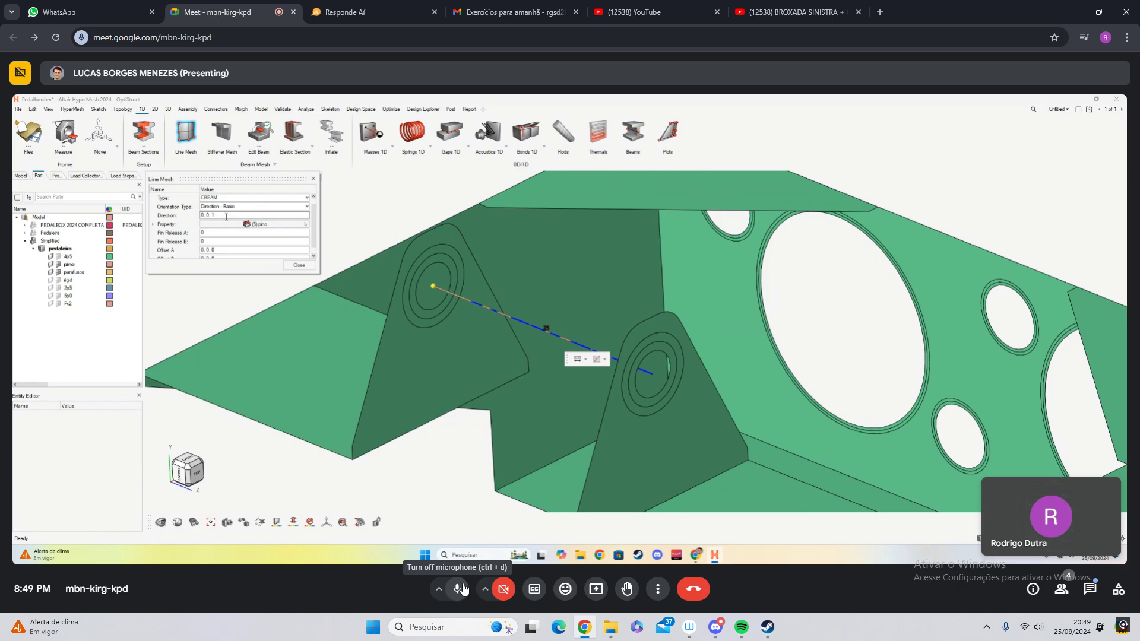
click(458, 589)
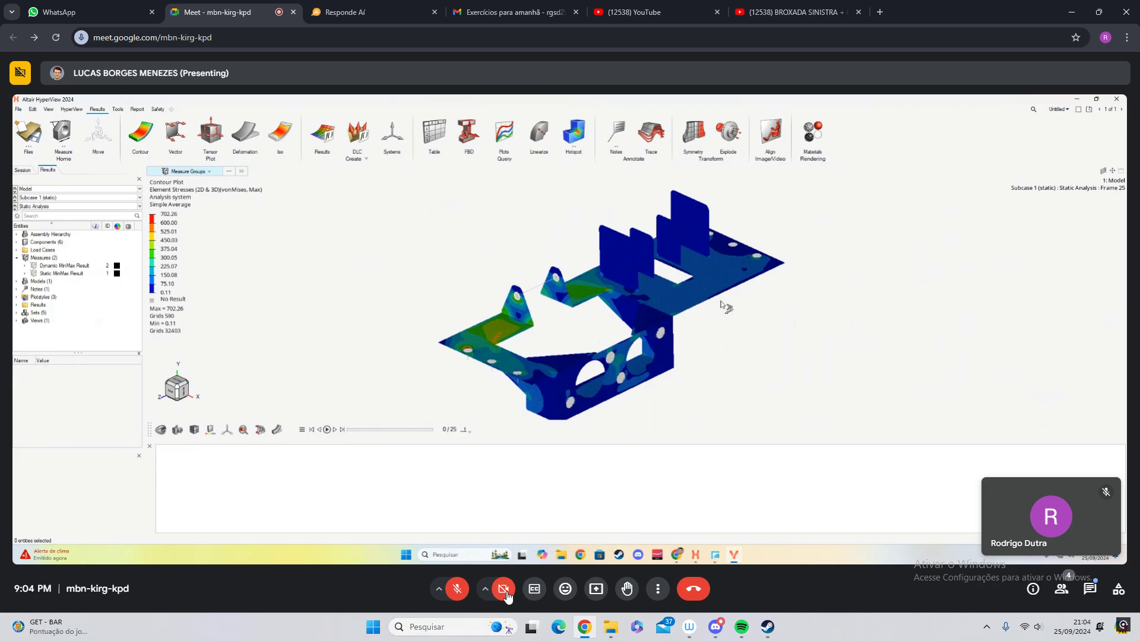
click(457, 589)
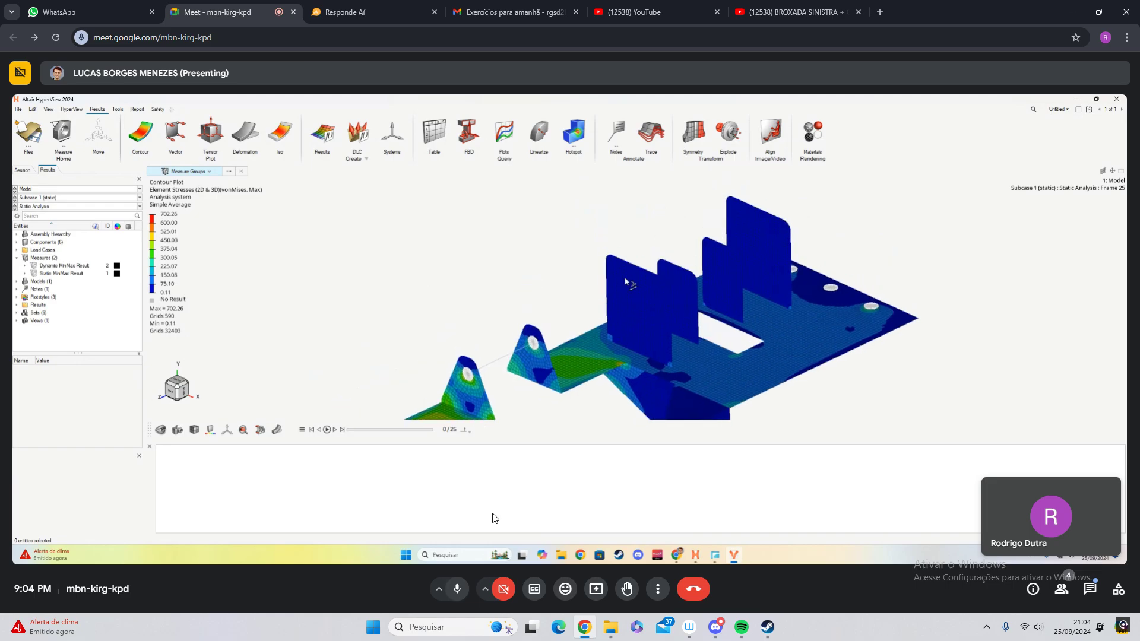
click(455, 594)
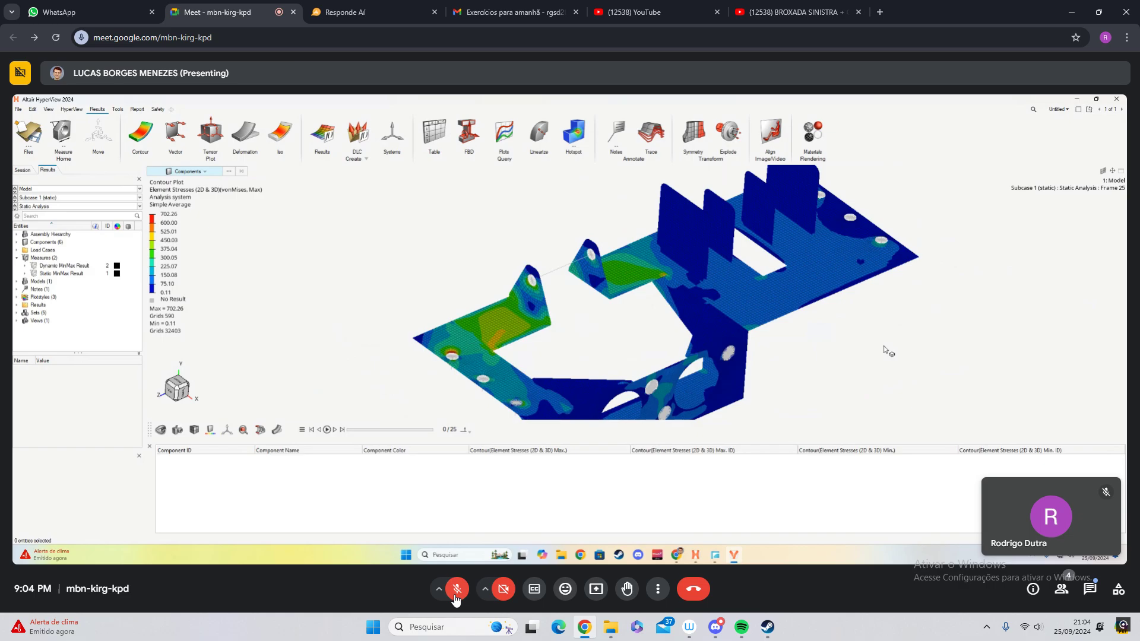
click(455, 596)
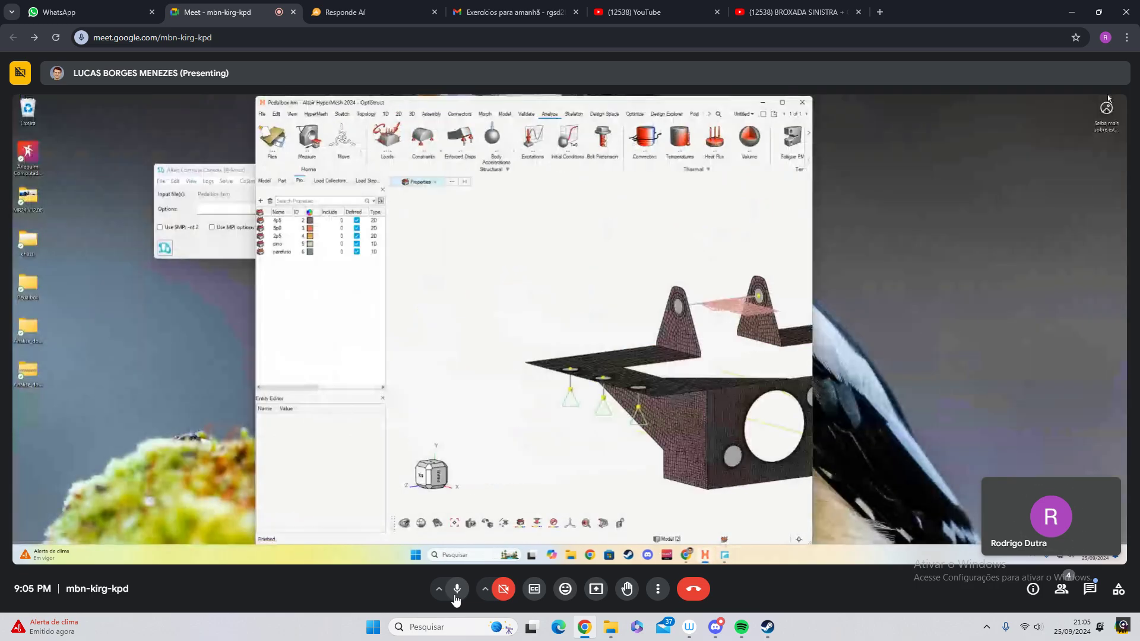
click(456, 589)
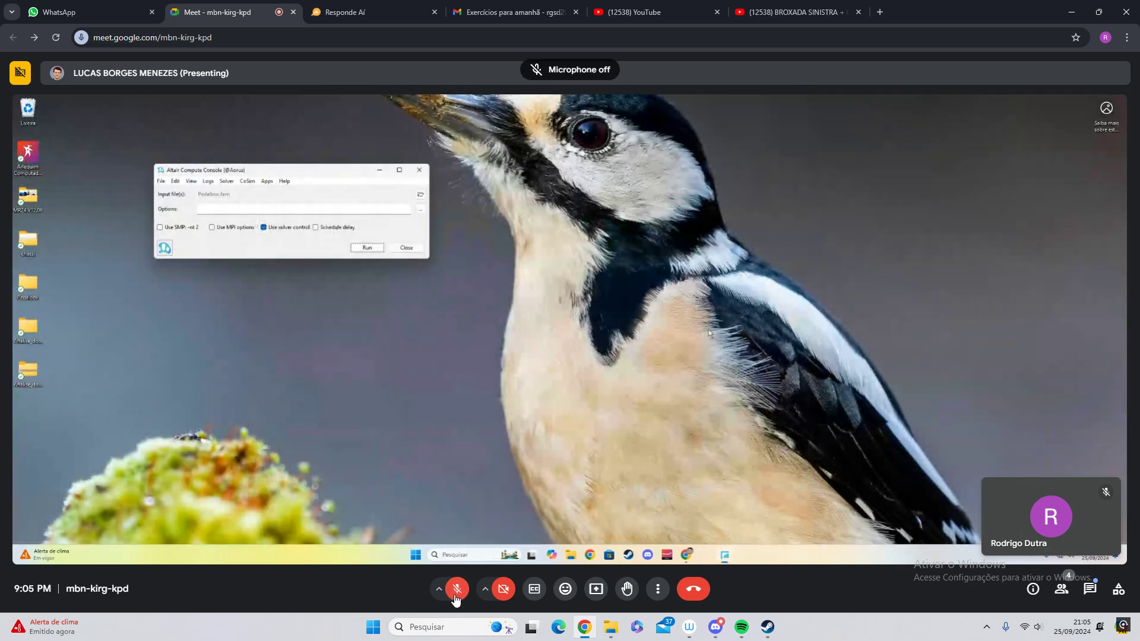
- Unmute the microphone for the closing conversation of the call, and open the NVIDIA overlay with the recording controls
click(456, 596)
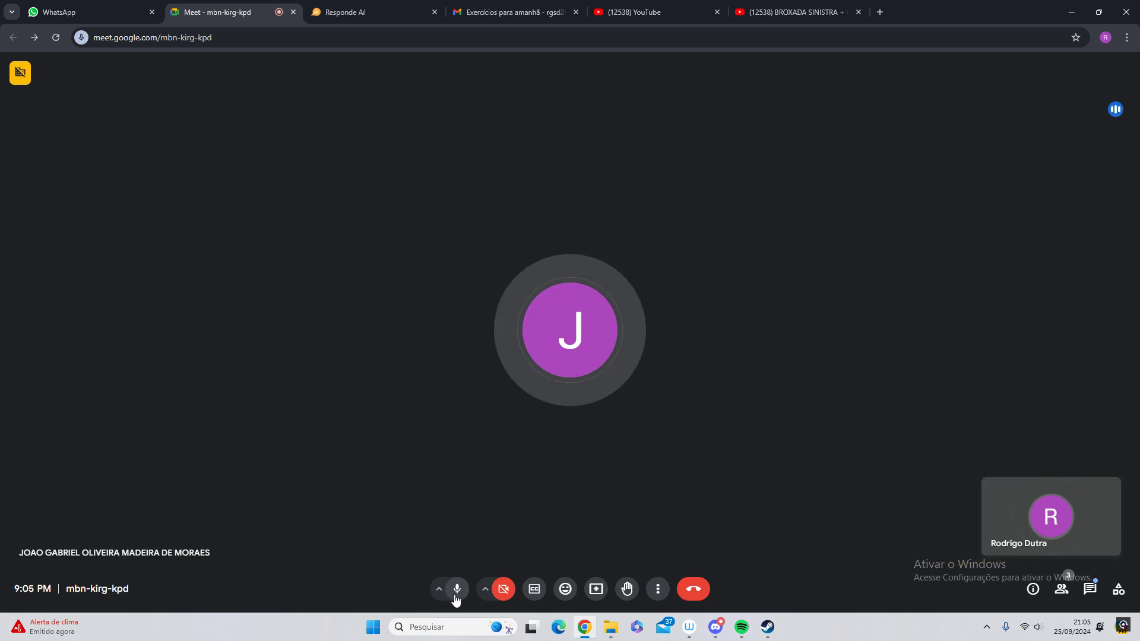
mouse_move(537, 407)
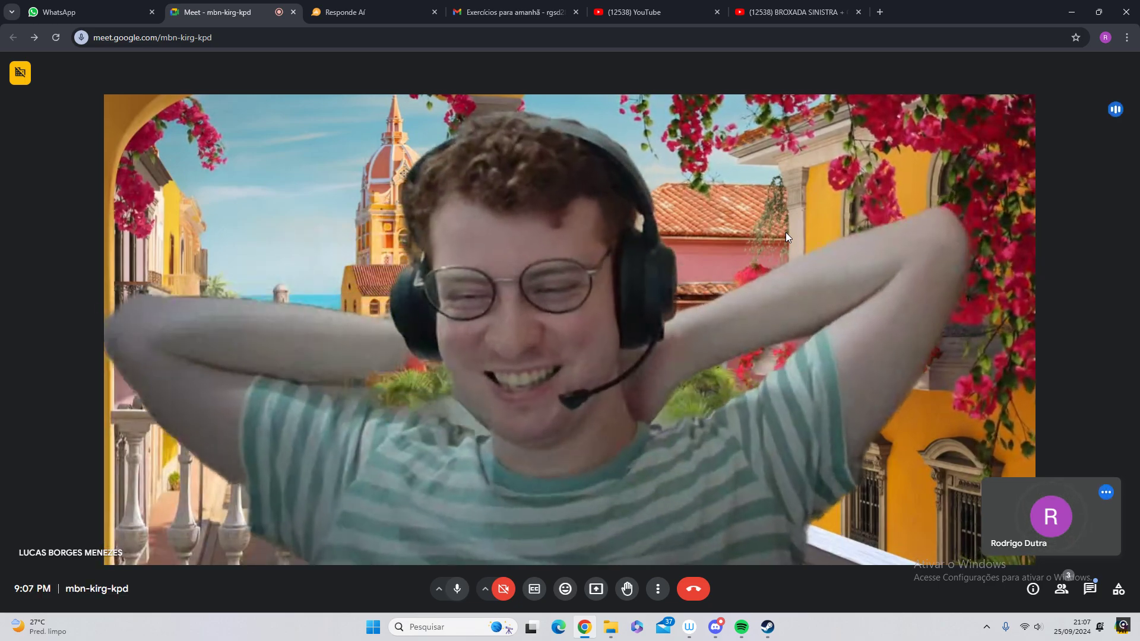
key(alt+z)
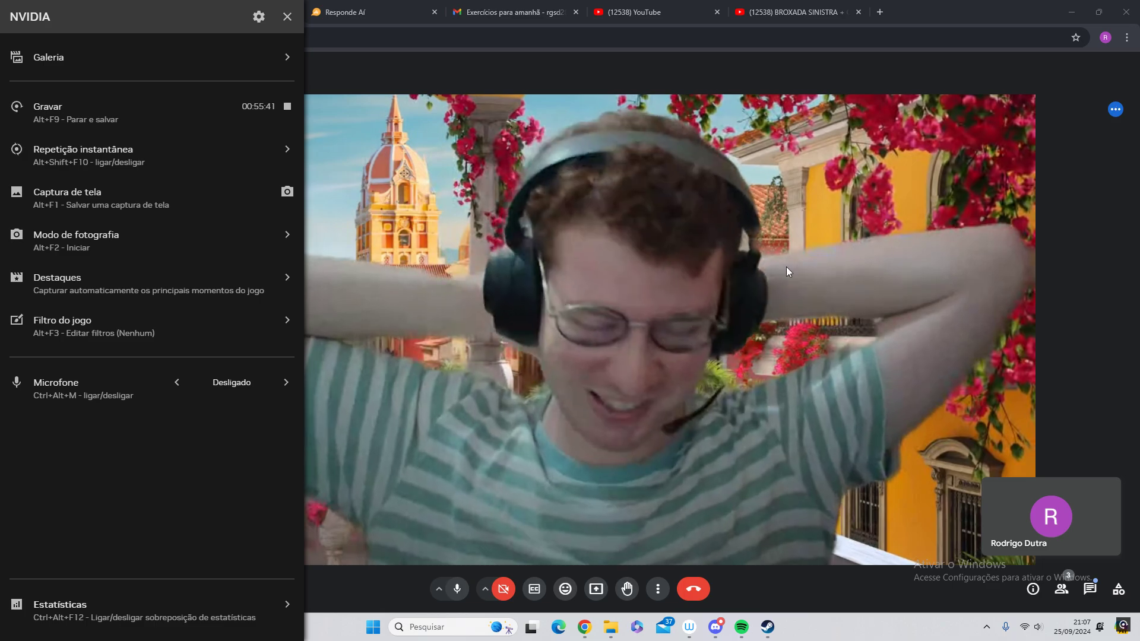